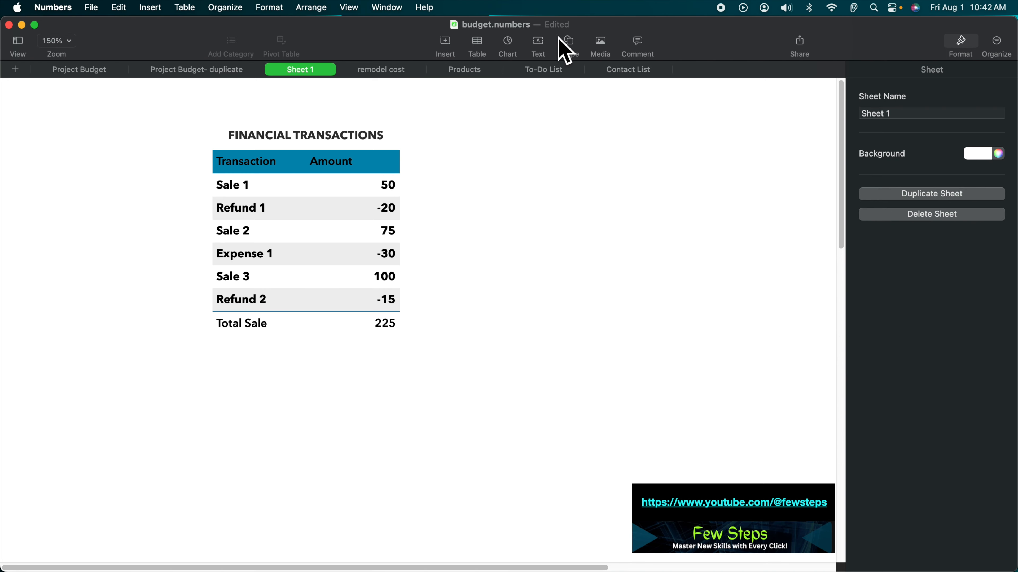
Step: Select all cells of the Financial Transactions table and shift the table slightly down and to the right
{"action": "left_click", "coordinate": [330, 239]}
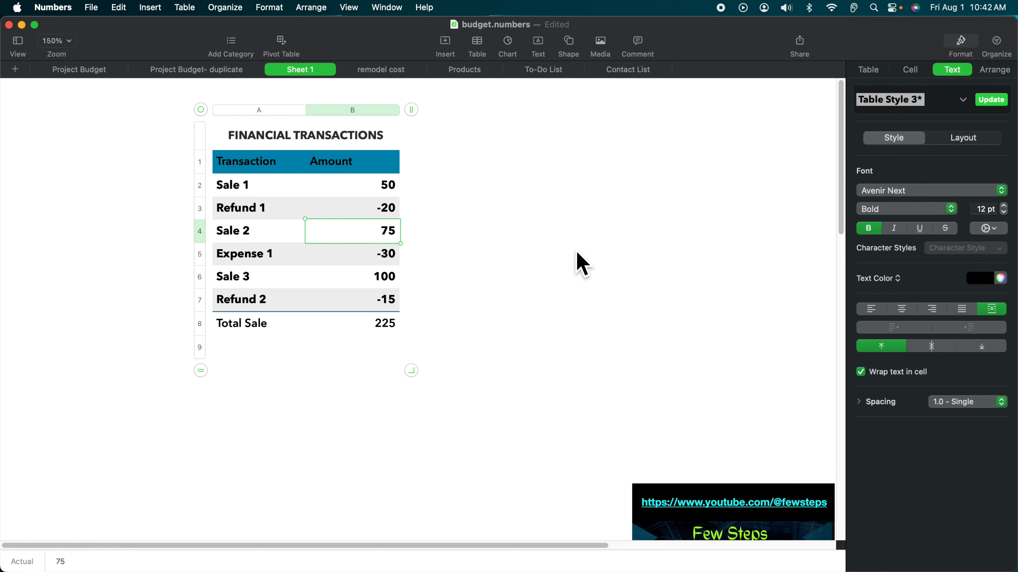
{"action": "key", "text": "super+a"}
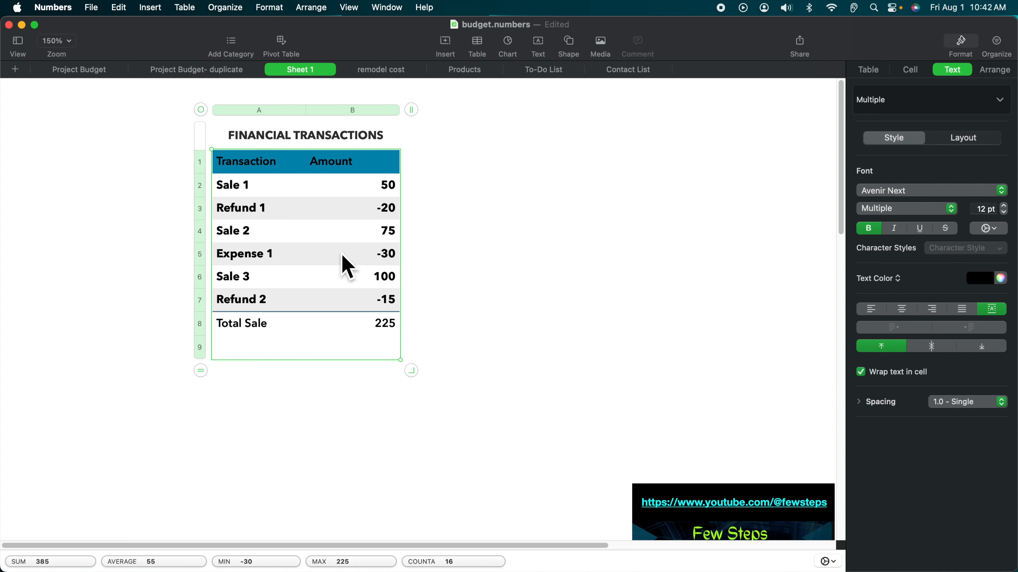
{"action": "left_click_drag", "start_coordinate": [201, 113], "coordinate": [220, 136]}
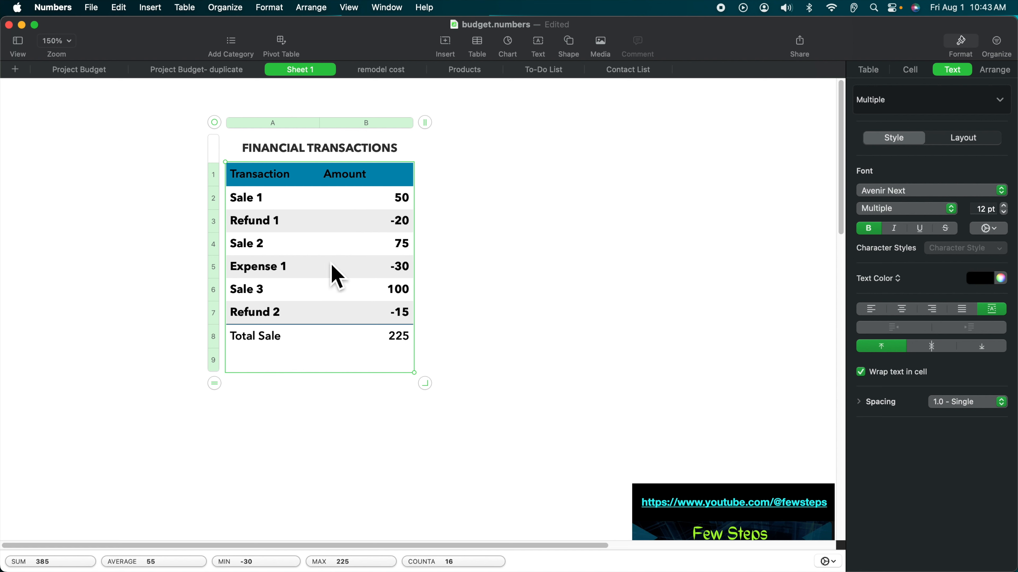
{"action": "left_click", "coordinate": [962, 44]}
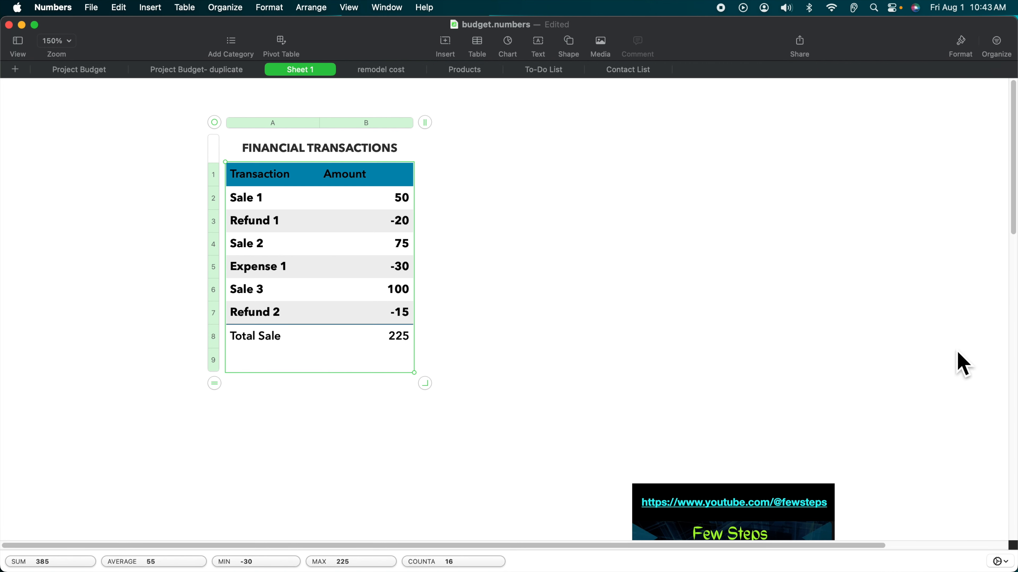
{"action": "left_click", "coordinate": [966, 46]}
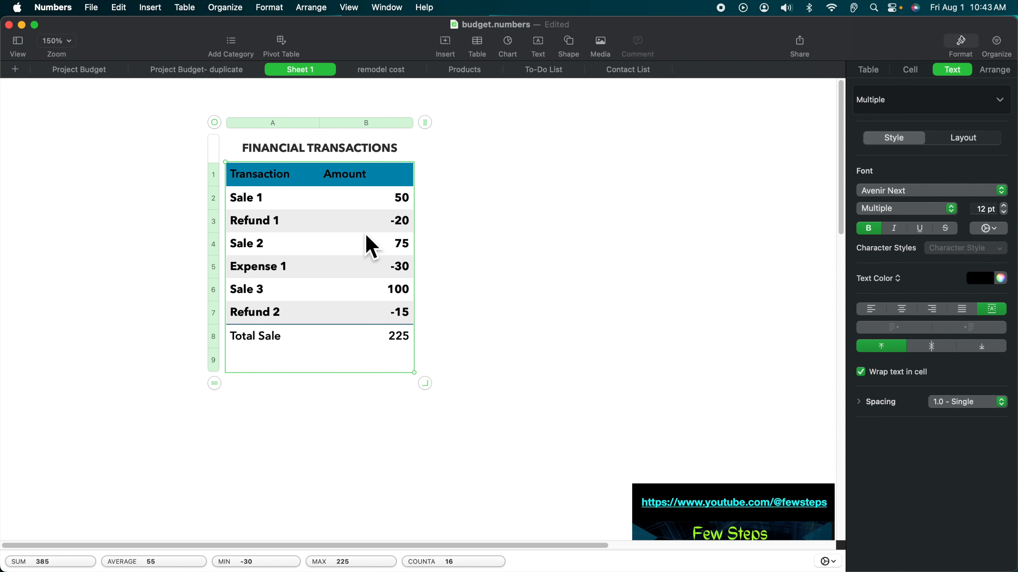
Step: Fill all selected cells of the Financial Transactions table with a yellow preset colour
{"action": "left_click", "coordinate": [912, 75]}
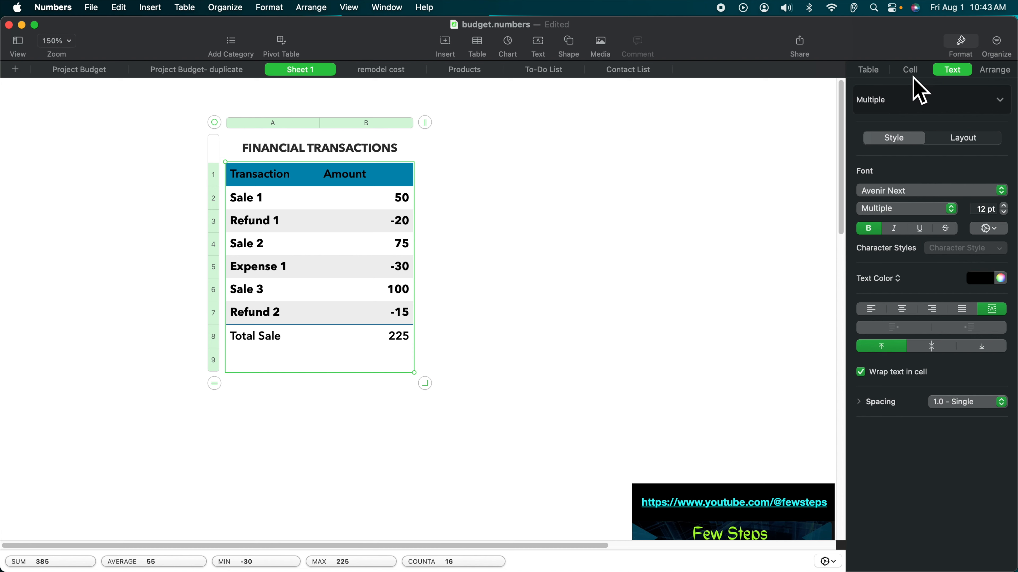
{"action": "left_click", "coordinate": [911, 75]}
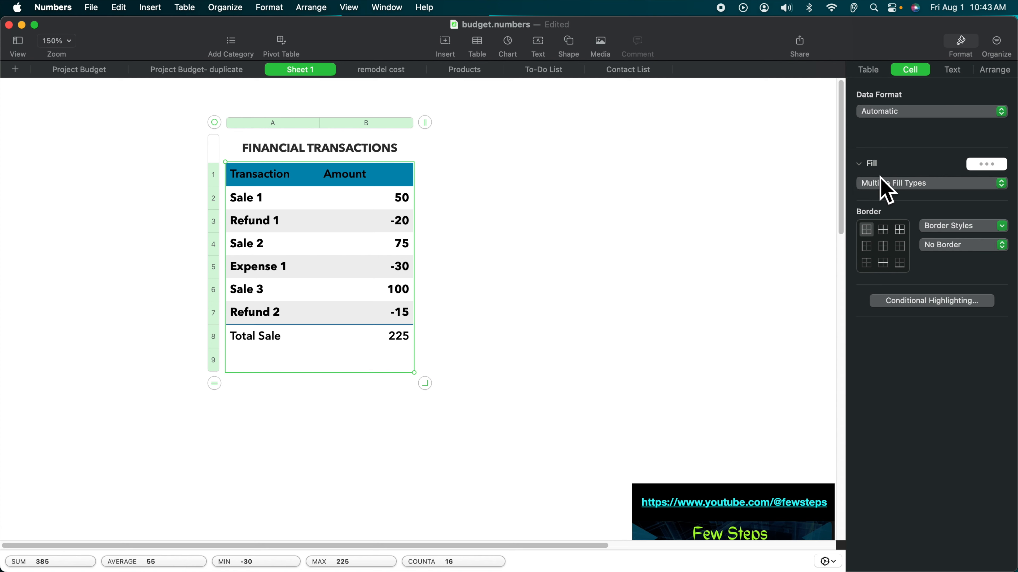
{"action": "left_click", "coordinate": [1005, 187]}
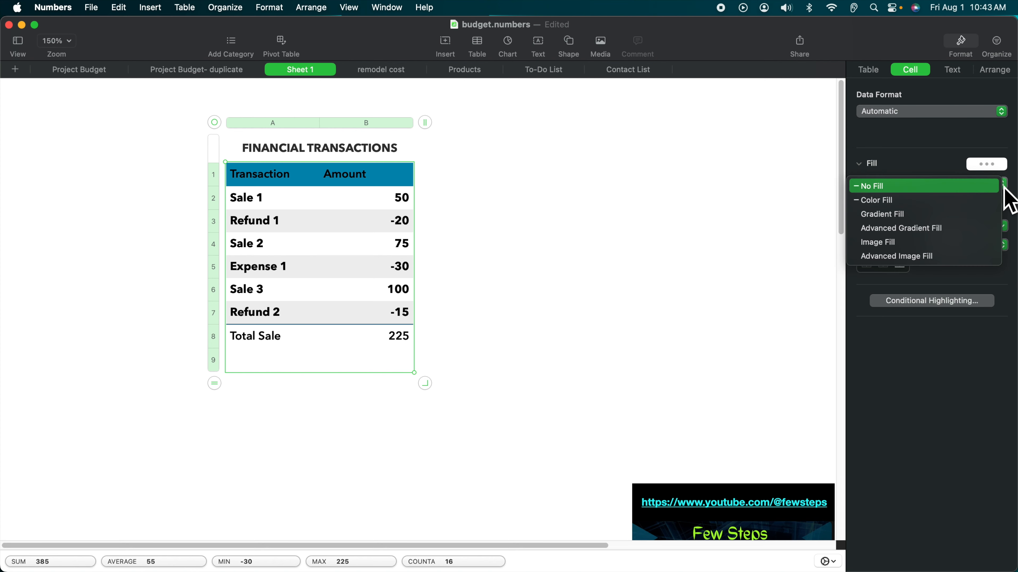
{"action": "left_click", "coordinate": [940, 156]}
{"action": "left_click", "coordinate": [991, 167]}
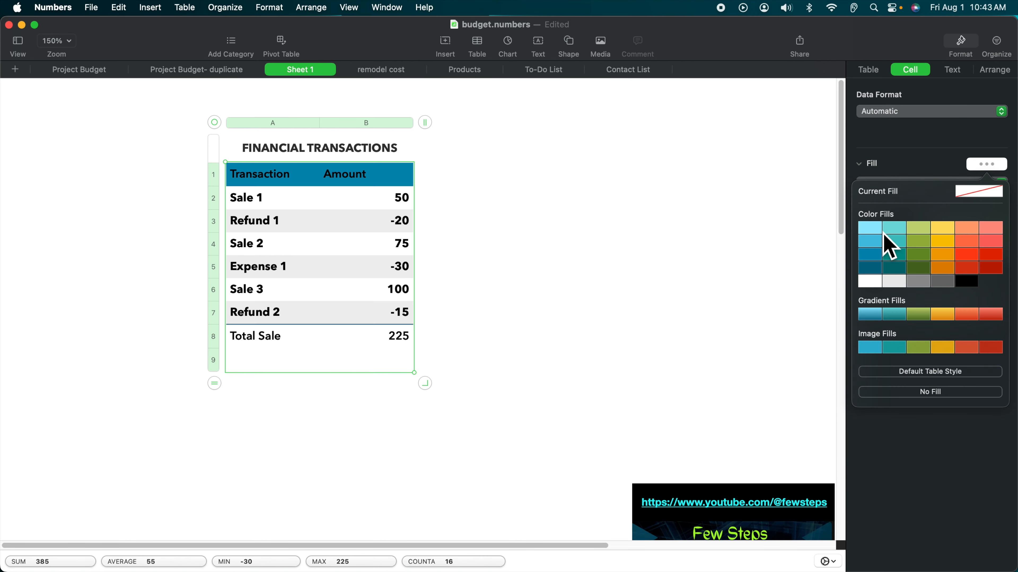
{"action": "left_click", "coordinate": [943, 241]}
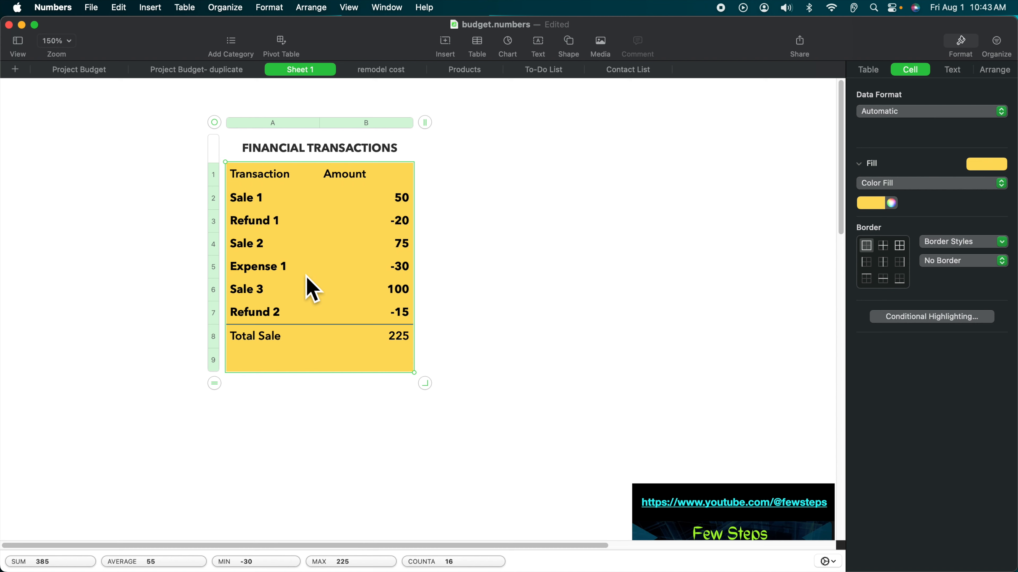
Step: Change the selected cells' fill to a very pale green with the colour wheel, and deselect the table
{"action": "left_click", "coordinate": [895, 209]}
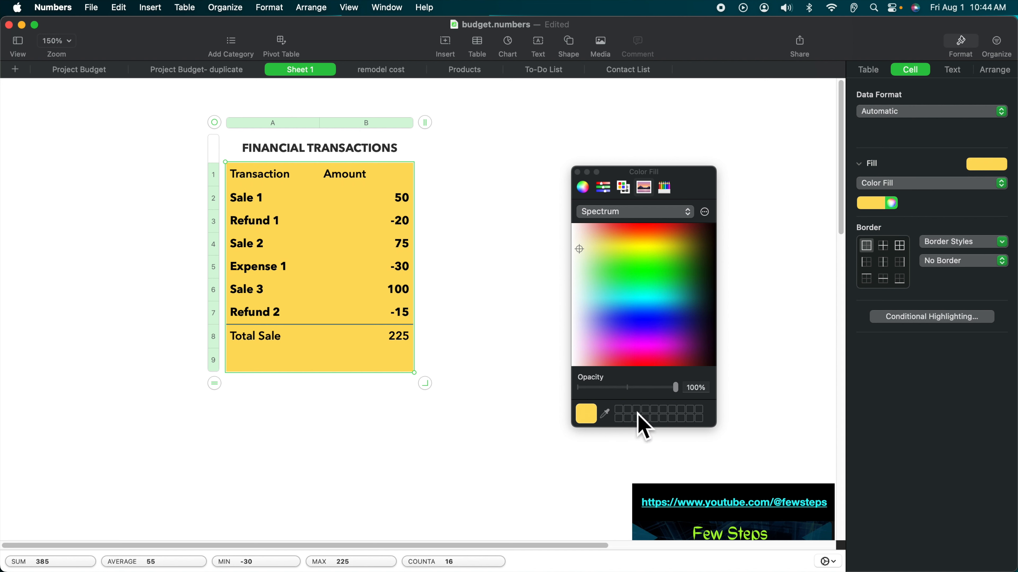
{"action": "left_click", "coordinate": [582, 187]}
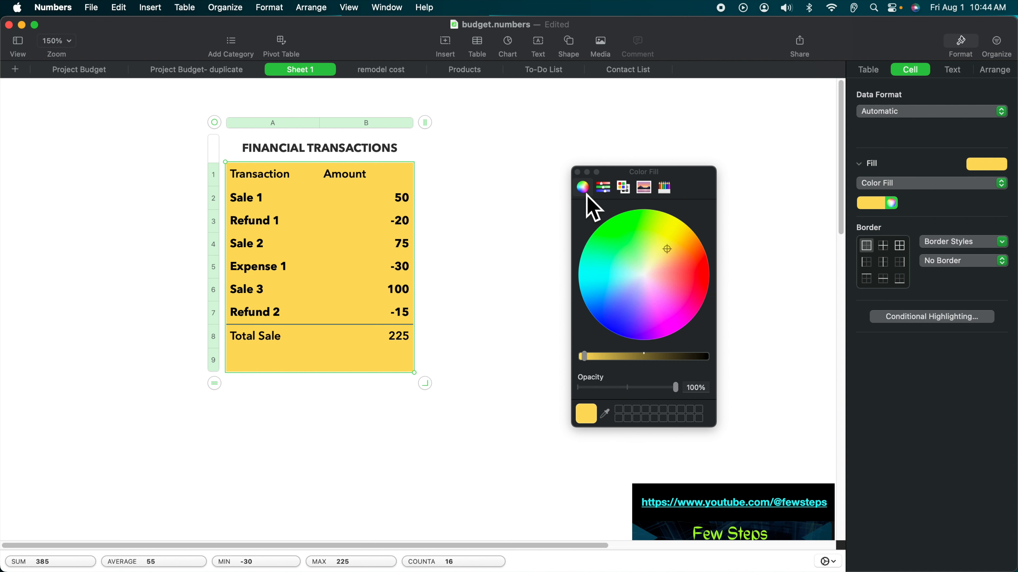
{"action": "left_click", "coordinate": [602, 192]}
{"action": "left_click", "coordinate": [623, 190]}
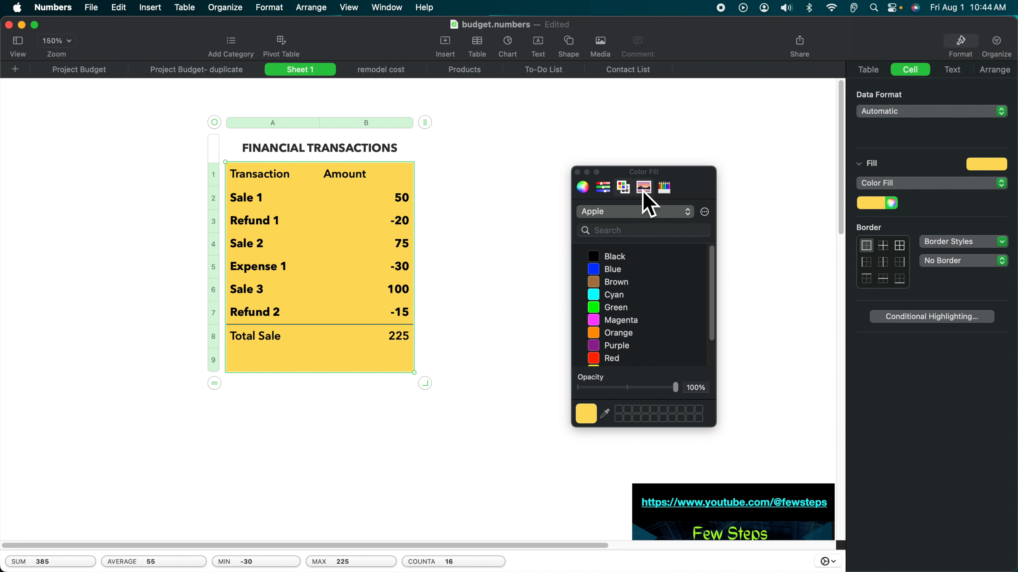
{"action": "left_click", "coordinate": [644, 192]}
{"action": "left_click", "coordinate": [583, 188]}
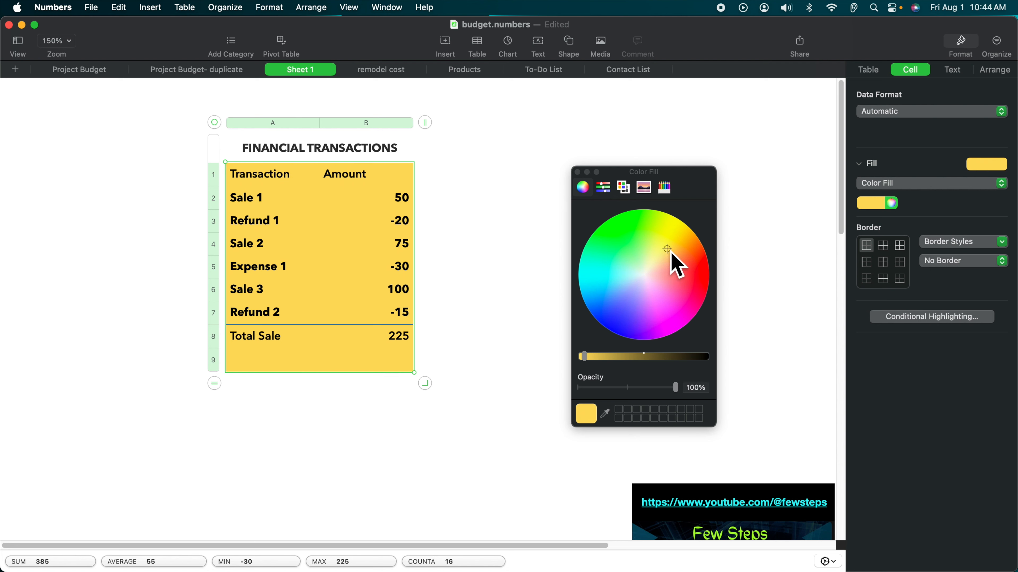
{"action": "left_click_drag", "start_coordinate": [671, 253], "coordinate": [647, 278]}
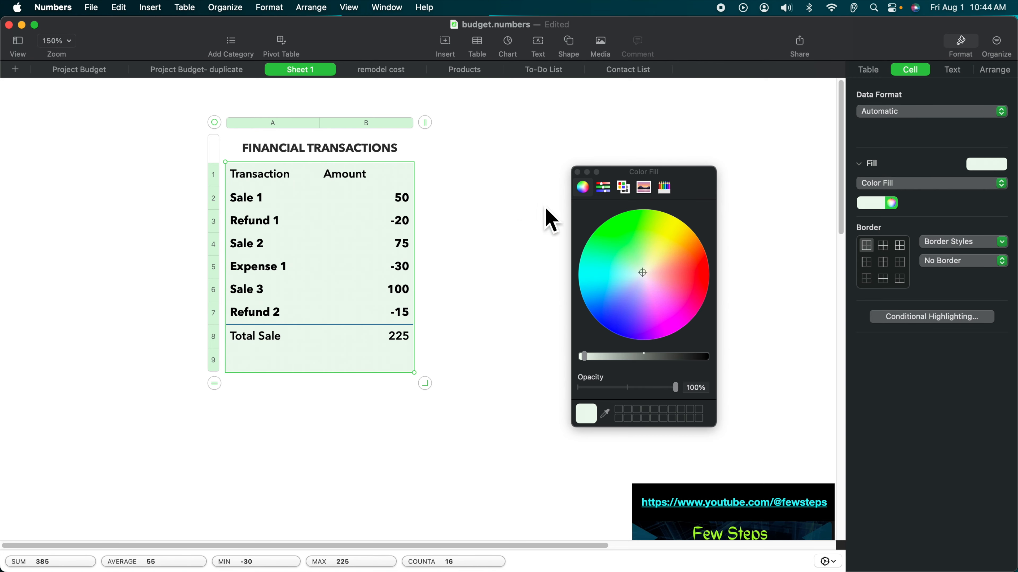
{"action": "left_click", "coordinate": [577, 172]}
{"action": "left_click", "coordinate": [476, 268]}
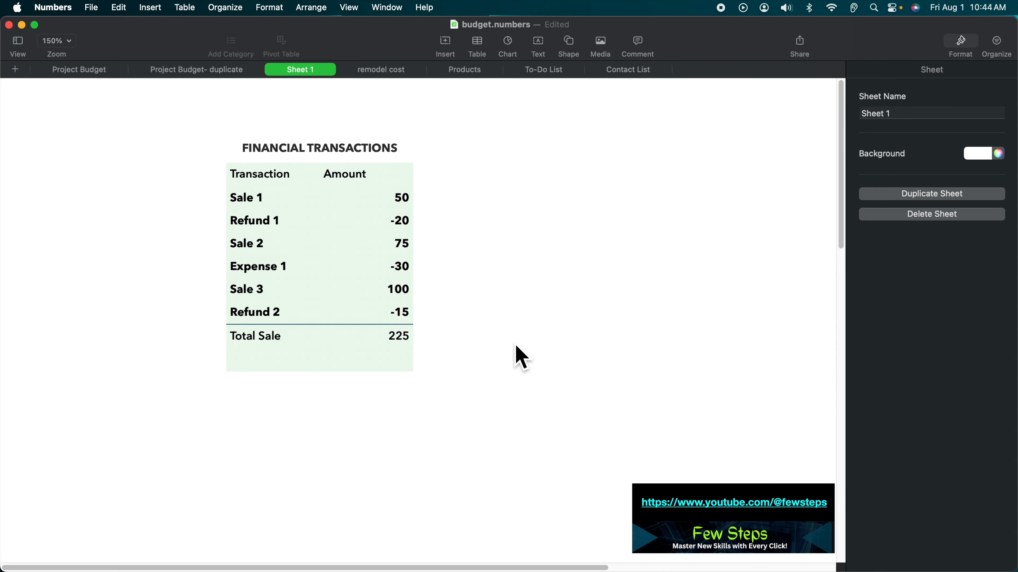
Step: Undo the table's fill changes and its move, and deselect the table
{"action": "key", "text": "super+z"}
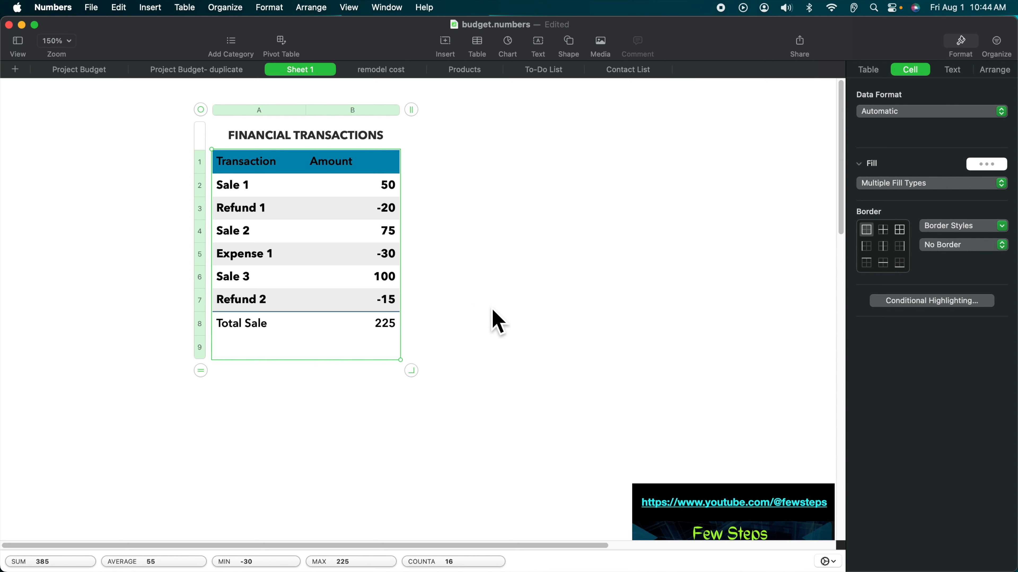
{"action": "left_click", "coordinate": [516, 261]}
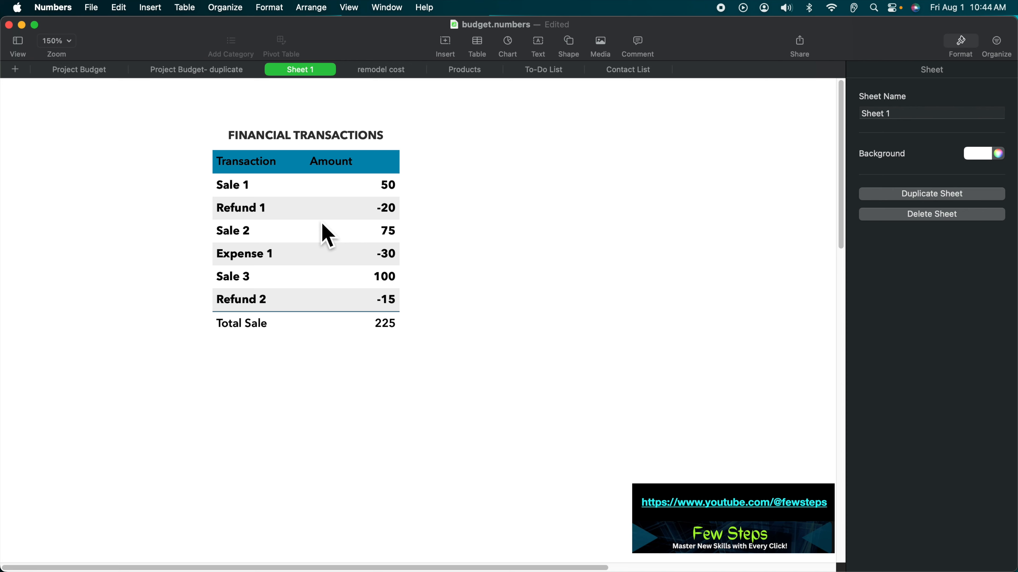
Step: Insert a basic square shape and place it over the upper-left corner of the Financial Transactions table
{"action": "left_click", "coordinate": [577, 44]}
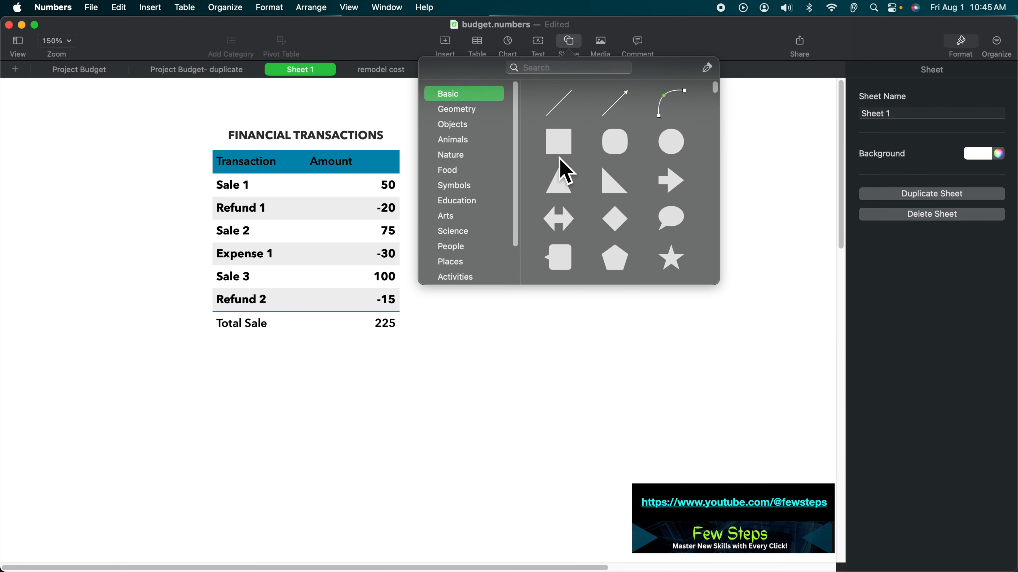
{"action": "left_click", "coordinate": [569, 155]}
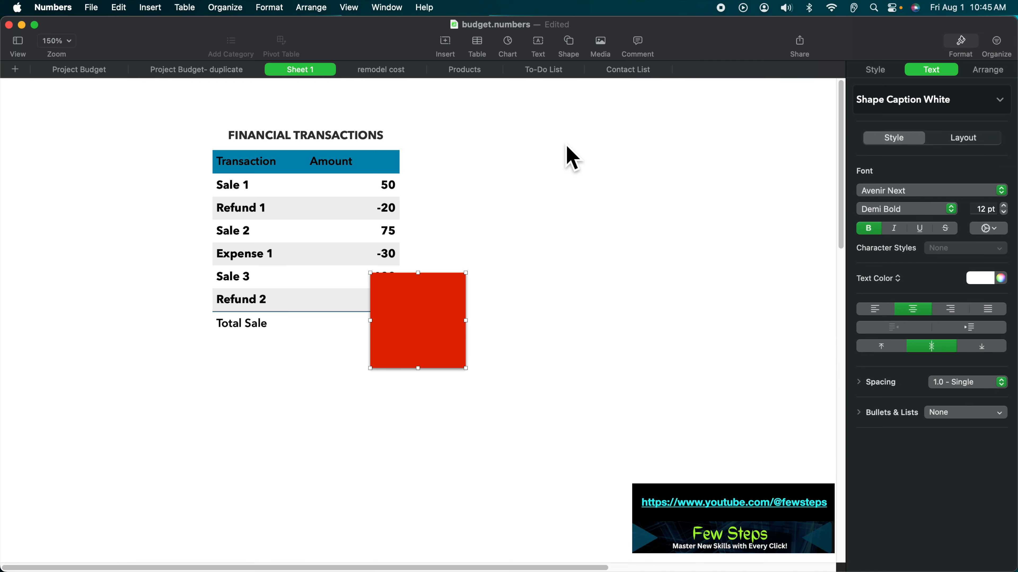
{"action": "left_click_drag", "start_coordinate": [434, 319], "coordinate": [278, 182]}
{"action": "mouse_move", "coordinate": [313, 223]}
{"action": "left_mouse_down"}
{"action": "mouse_move", "coordinate": [329, 262]}
{"action": "mouse_move", "coordinate": [289, 221]}
{"action": "mouse_move", "coordinate": [300, 205]}
{"action": "mouse_move", "coordinate": [301, 217]}
{"action": "left_mouse_up"}
{"action": "left_click", "coordinate": [455, 225]}
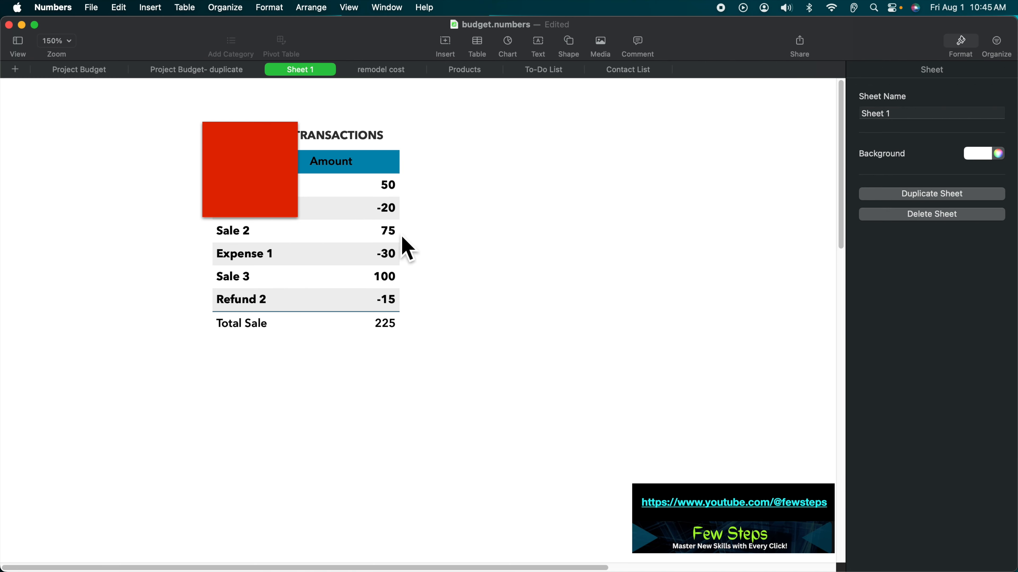
Step: Stretch the red square to the table's right edge and down past the Total Sale row so it covers the table
{"action": "left_click", "coordinate": [299, 196]}
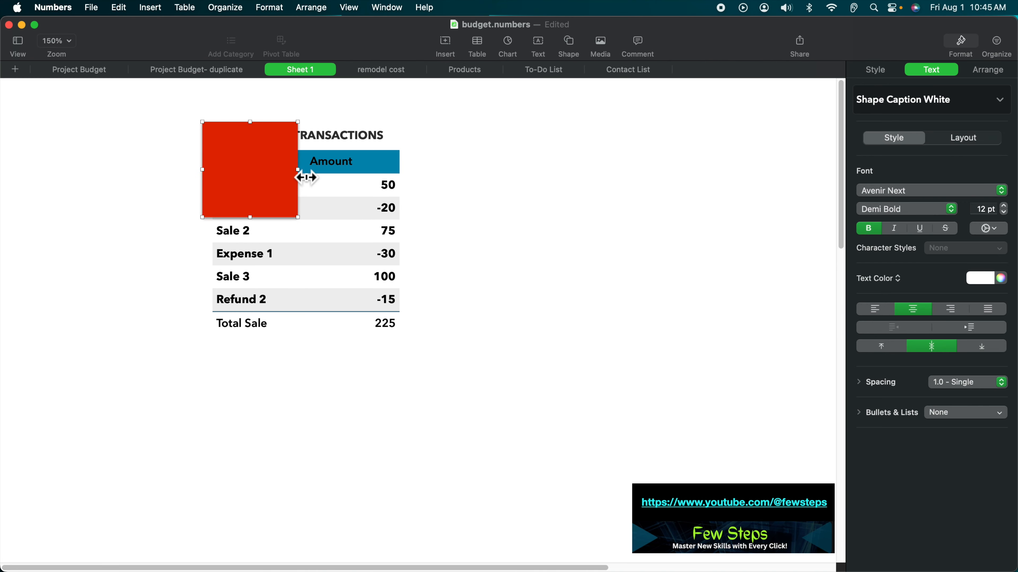
{"action": "left_click_drag", "start_coordinate": [306, 177], "coordinate": [401, 182]}
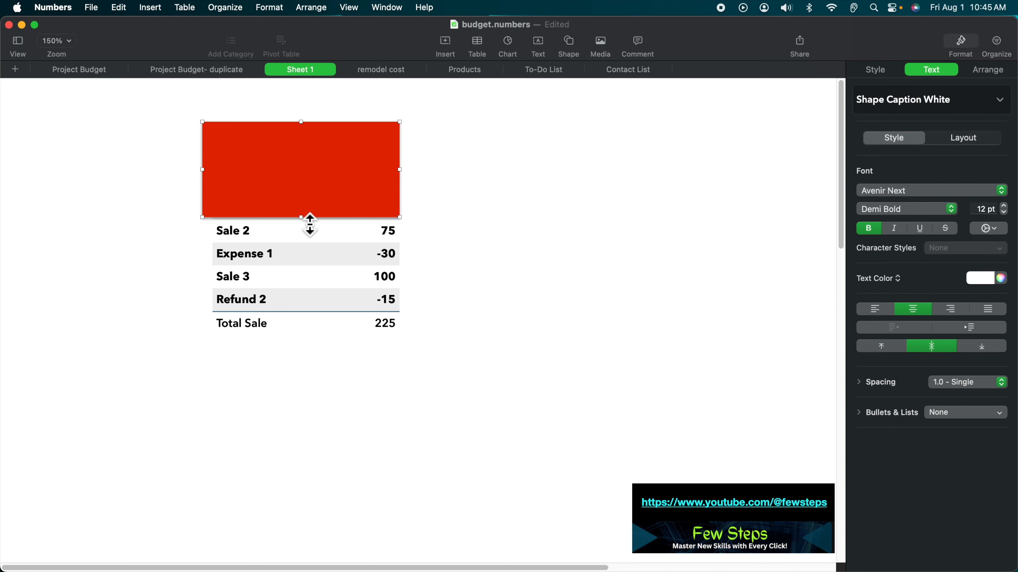
{"action": "left_click_drag", "start_coordinate": [310, 224], "coordinate": [311, 335]}
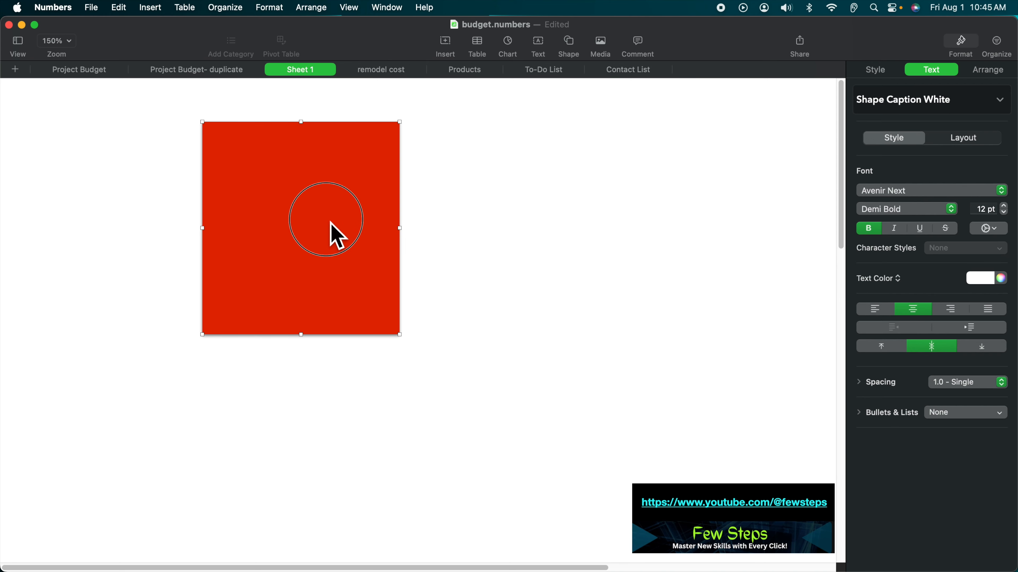
Step: Fill the rectangle covering the table with the light blue preset colour
{"action": "left_click", "coordinate": [329, 220]}
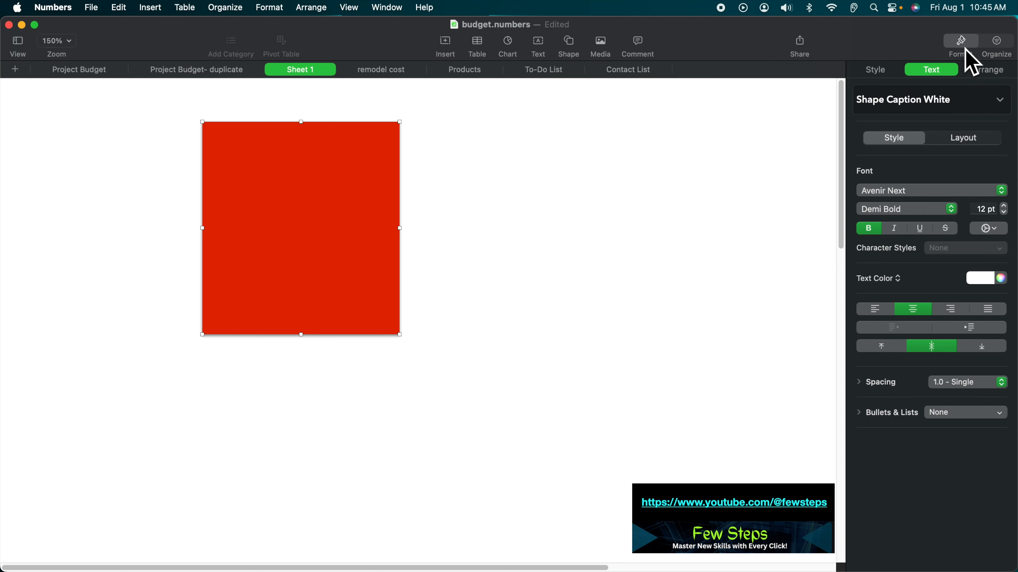
{"action": "left_click", "coordinate": [879, 75]}
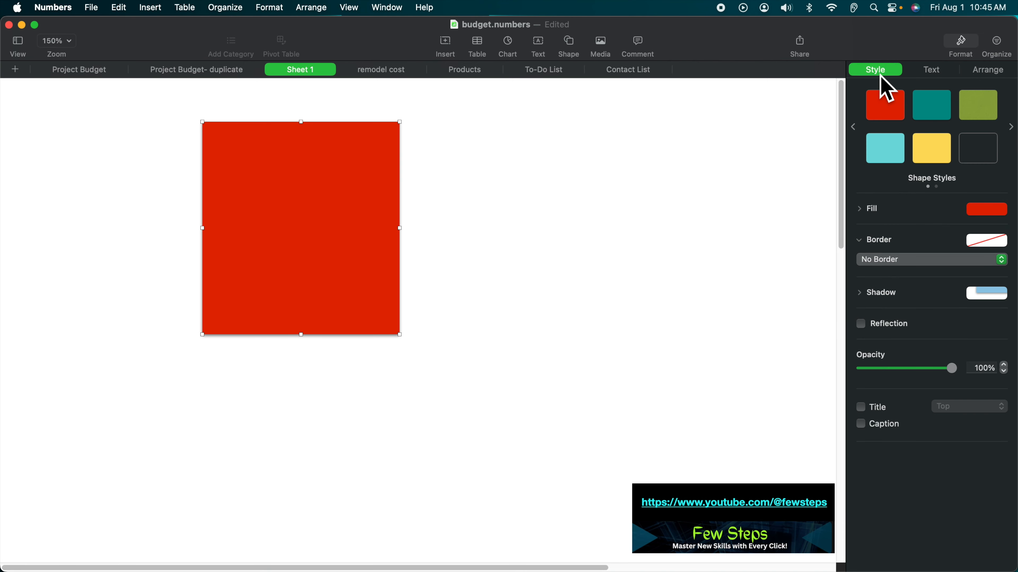
{"action": "left_click", "coordinate": [1000, 210]}
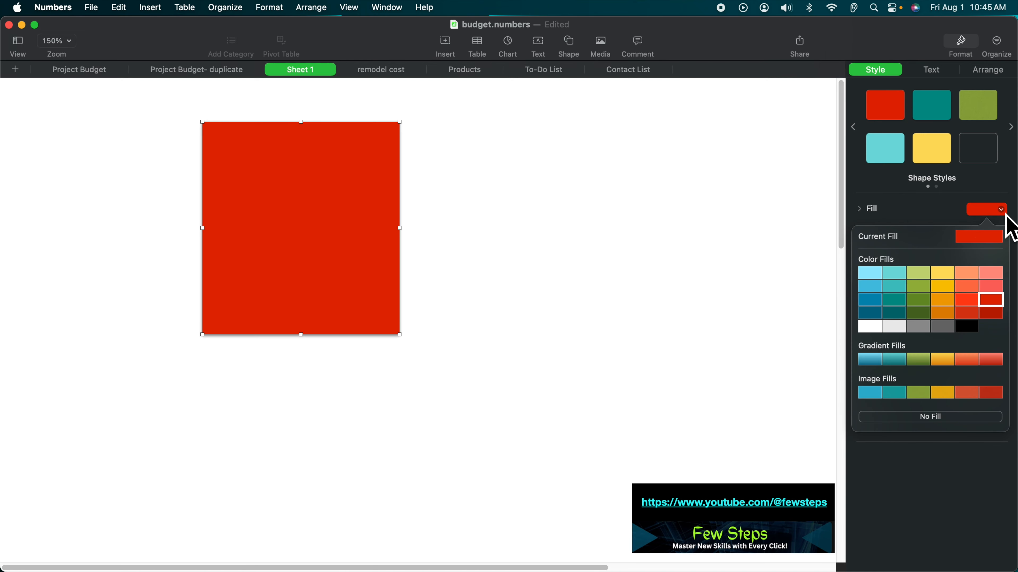
{"action": "left_click", "coordinate": [870, 274]}
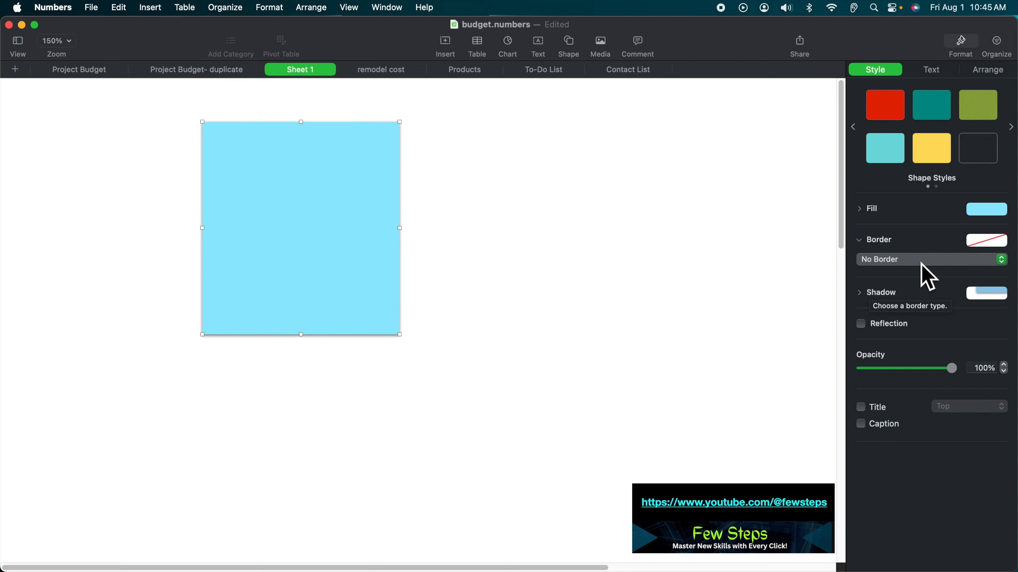
Step: Set the rectangle's fill to a pale cream with the colour wheel and send the rectangle behind the table
{"action": "left_click", "coordinate": [861, 212]}
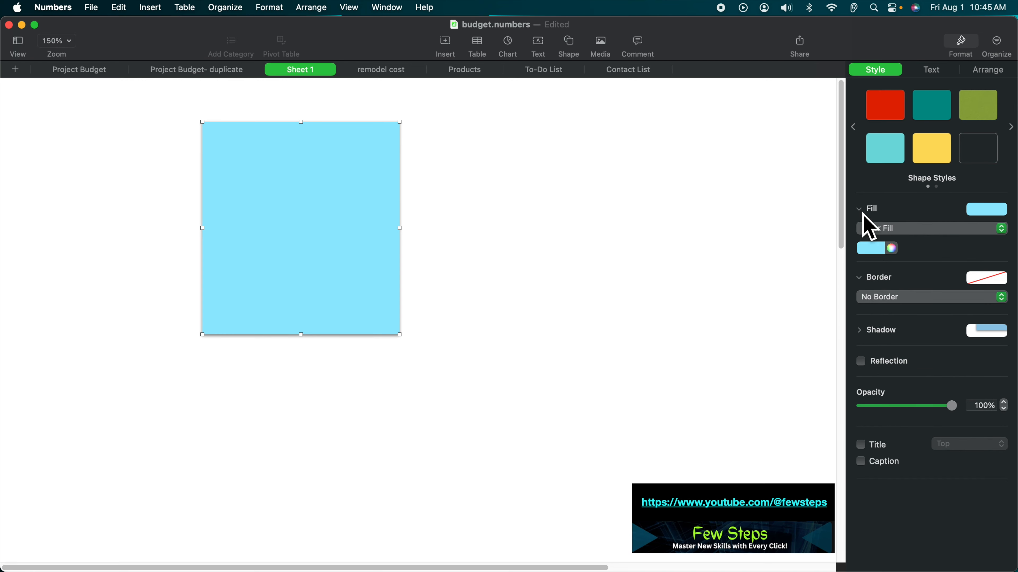
{"action": "left_click", "coordinate": [891, 248]}
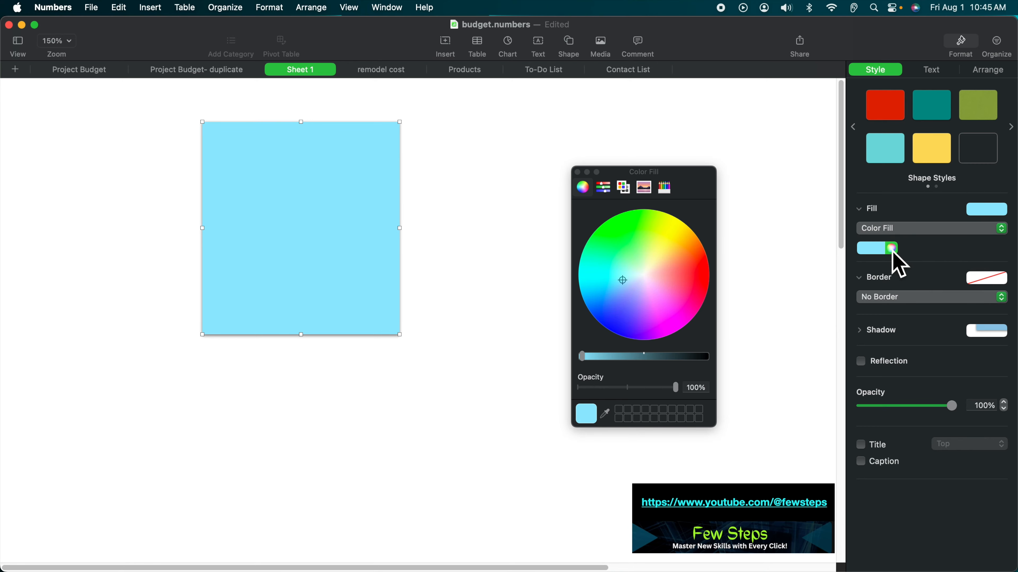
{"action": "left_click_drag", "start_coordinate": [633, 283], "coordinate": [657, 276]}
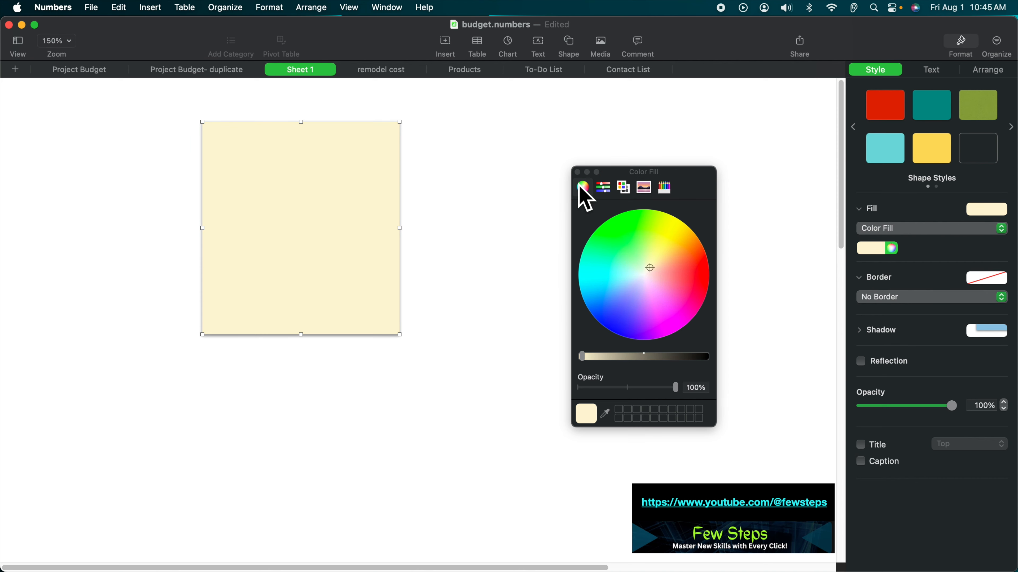
{"action": "left_click", "coordinate": [577, 172]}
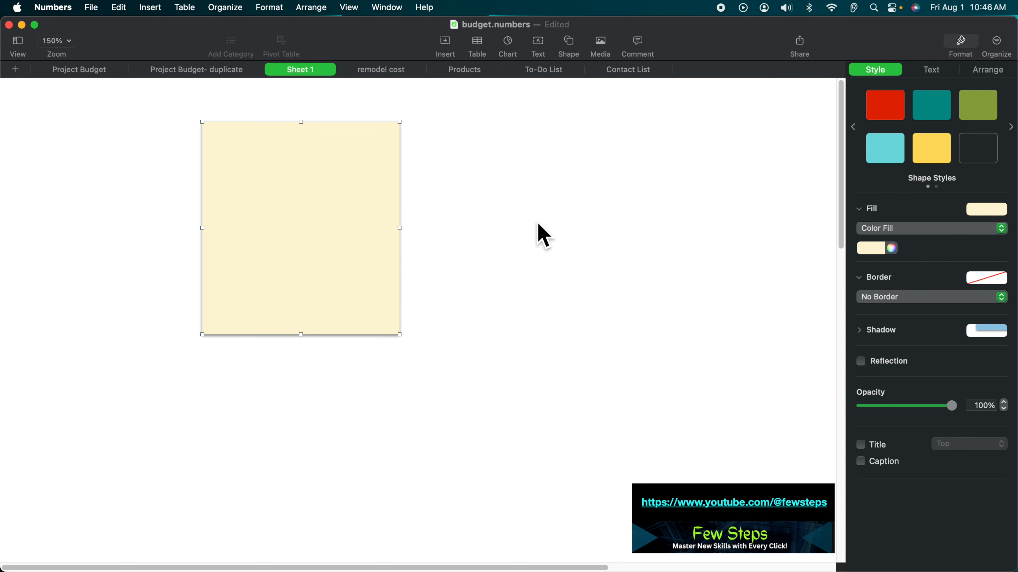
{"action": "right_click", "coordinate": [317, 227]}
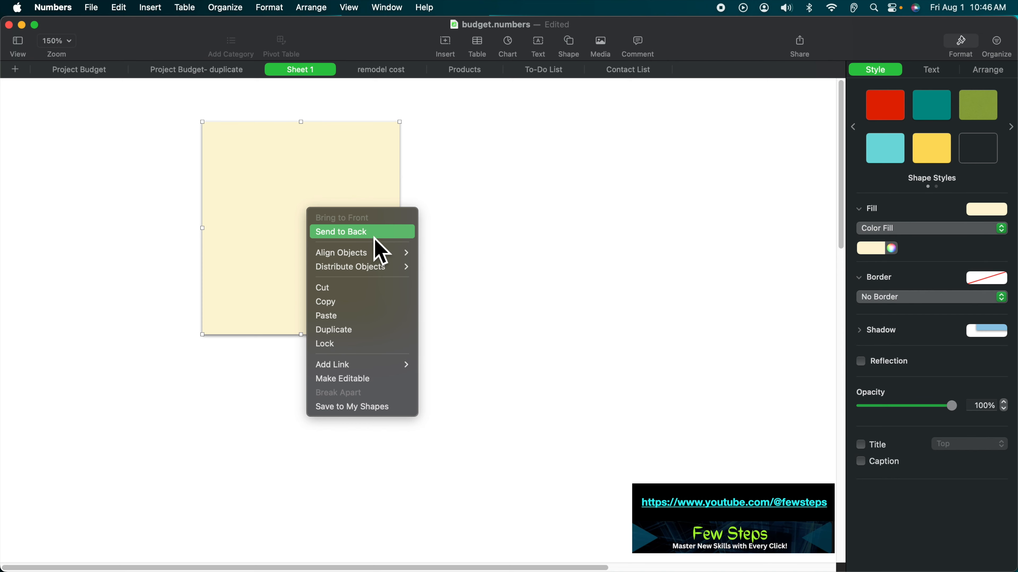
{"action": "left_click", "coordinate": [387, 234]}
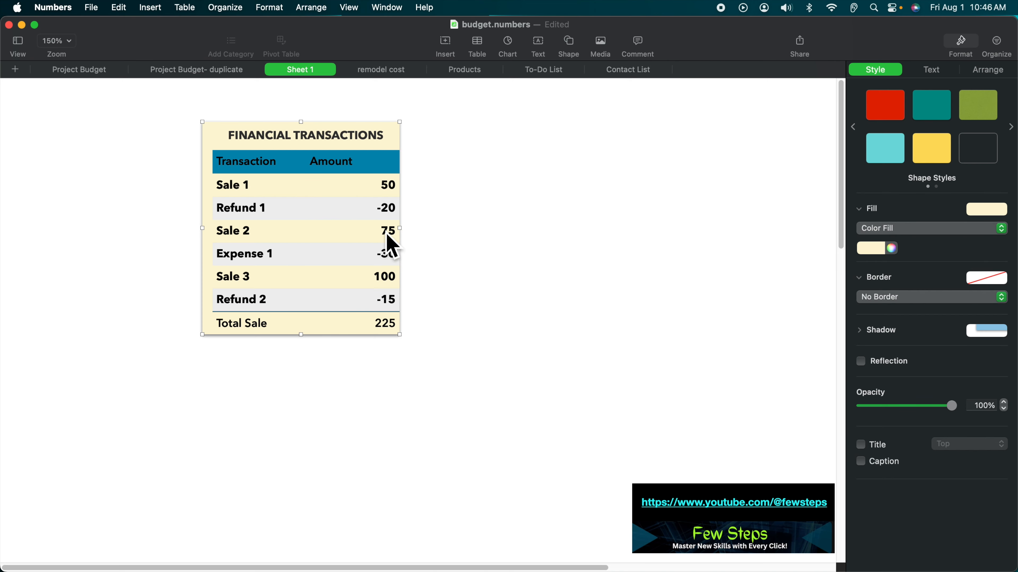